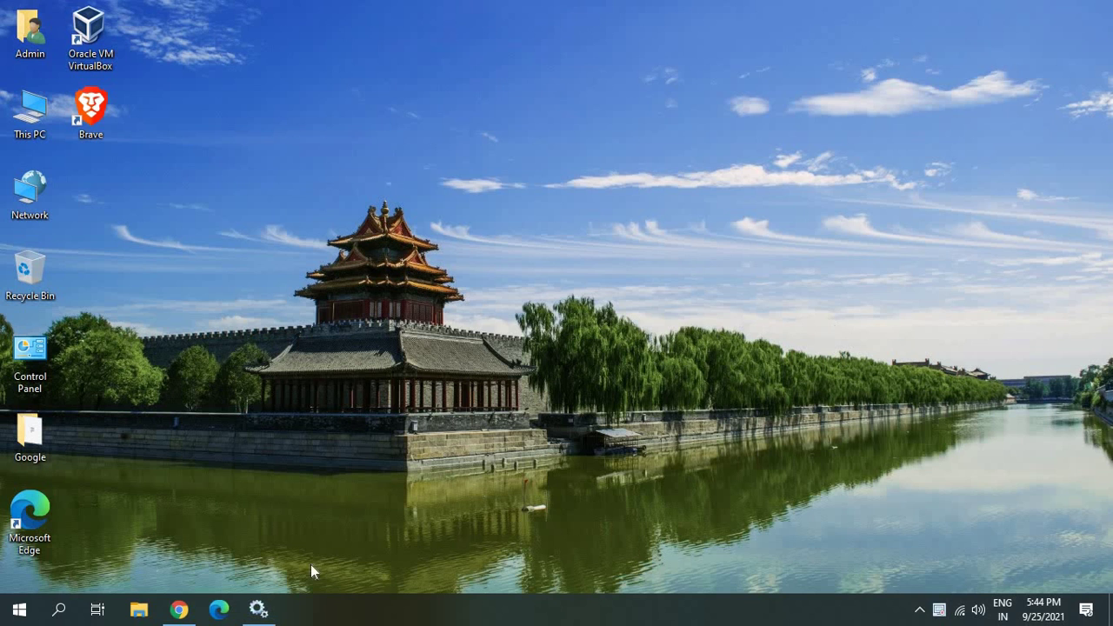
# Step: Launch services.msc from the Run dialog on the Start button's right-click menu
pyautogui.click(19, 610)
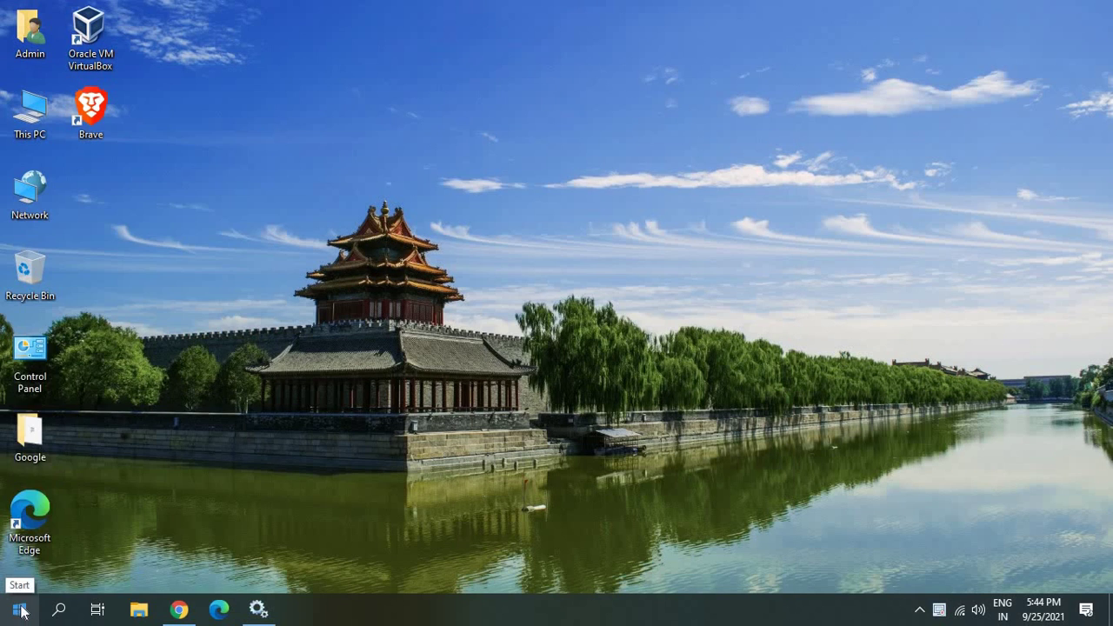
pyautogui.rightClick(21, 612)
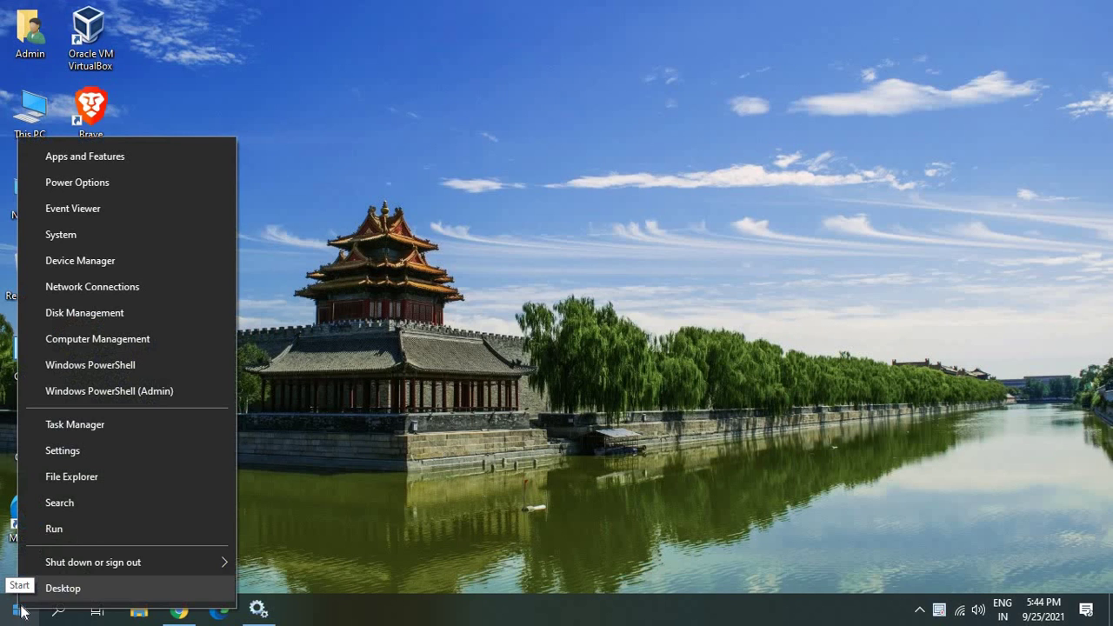
pyautogui.click(95, 533)
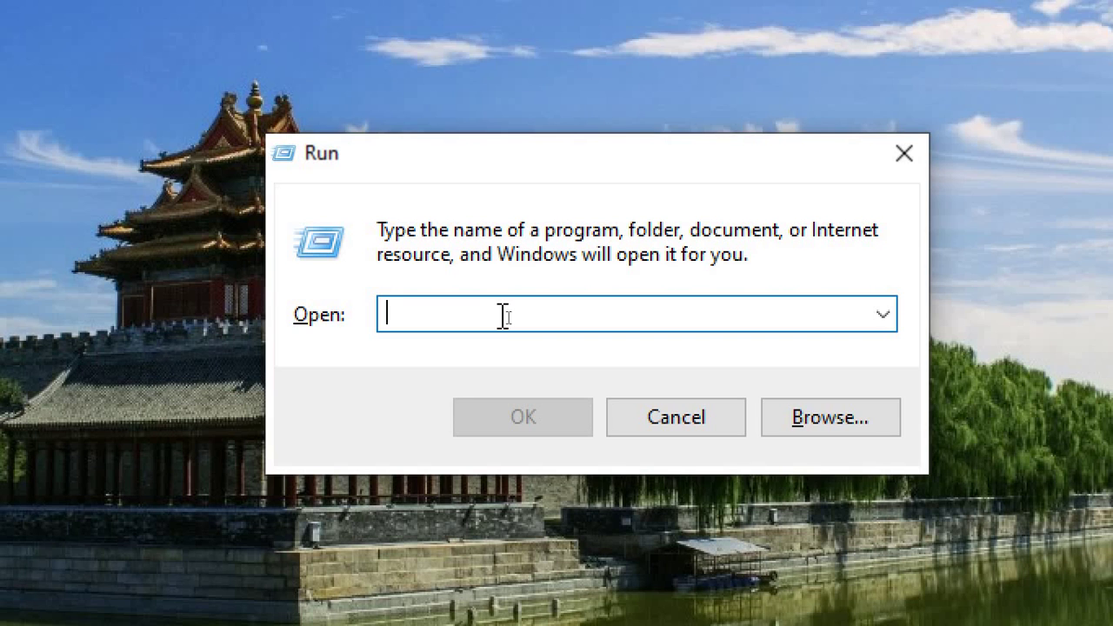
pyautogui.write('services')
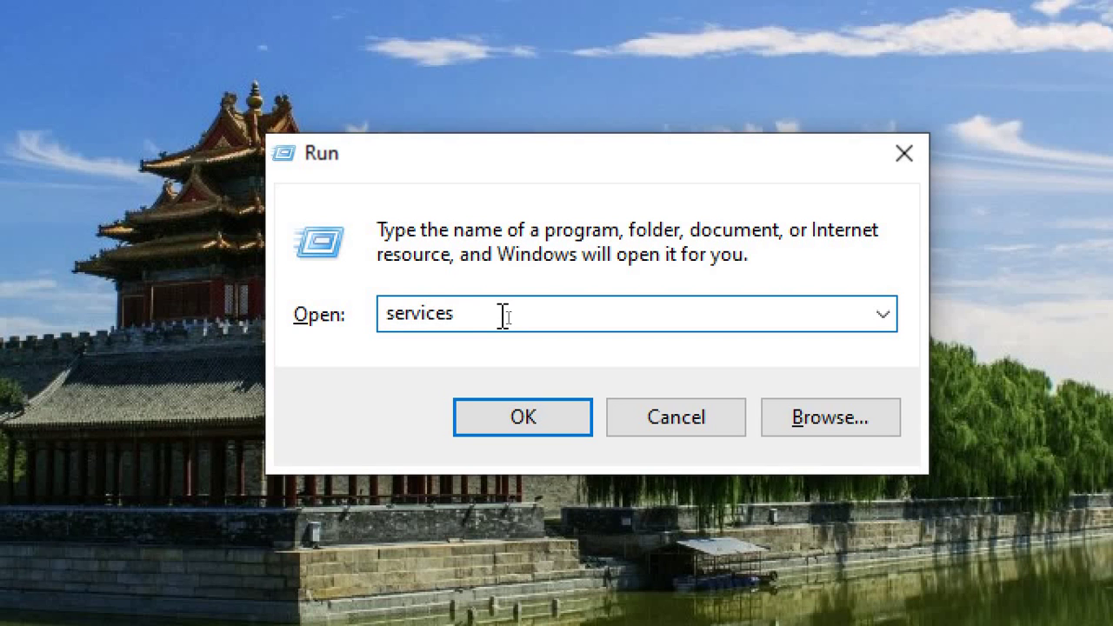
pyautogui.write('.msc')
pyautogui.click(526, 422)
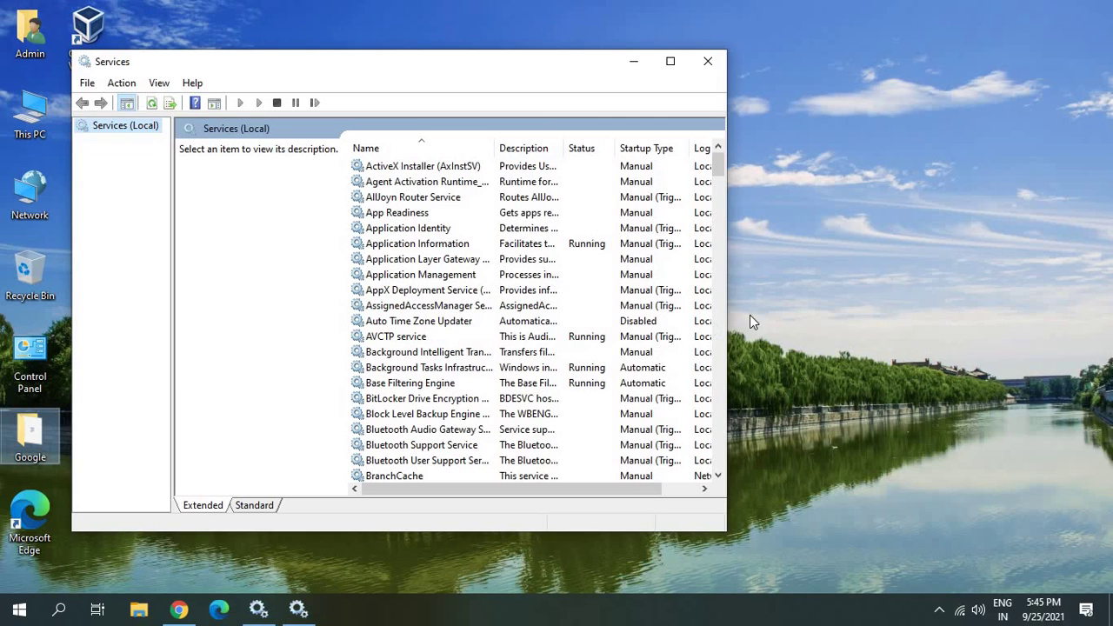
# Step: Maximize Services and select Bluetooth Audio Gateway Service to show its stopped, Manual (Trigger) status
pyautogui.click(671, 62)
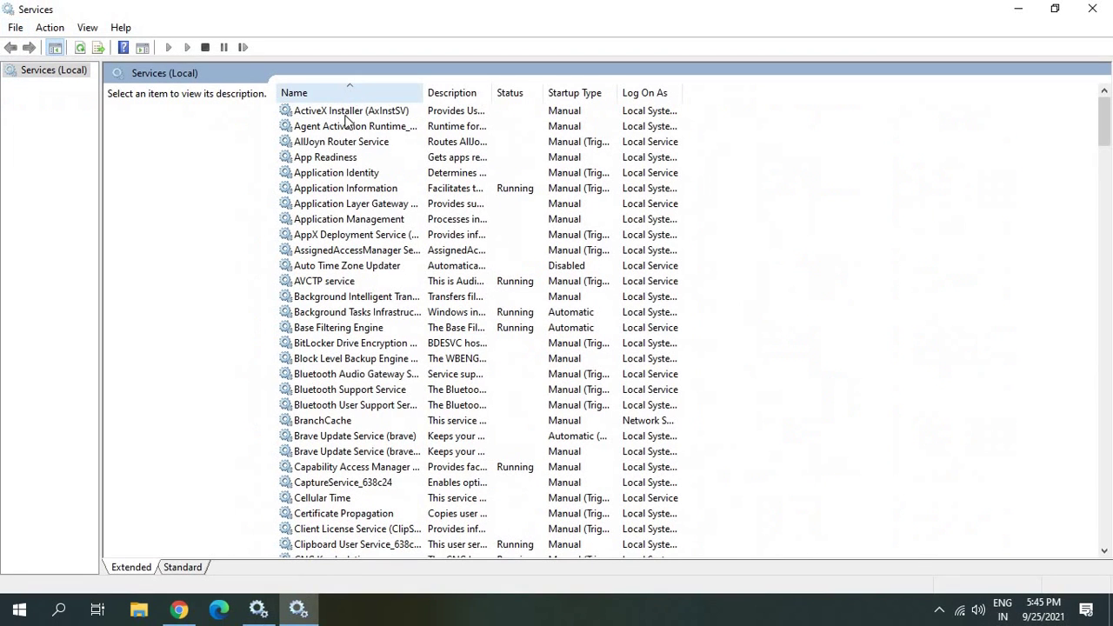
pyautogui.click(346, 375)
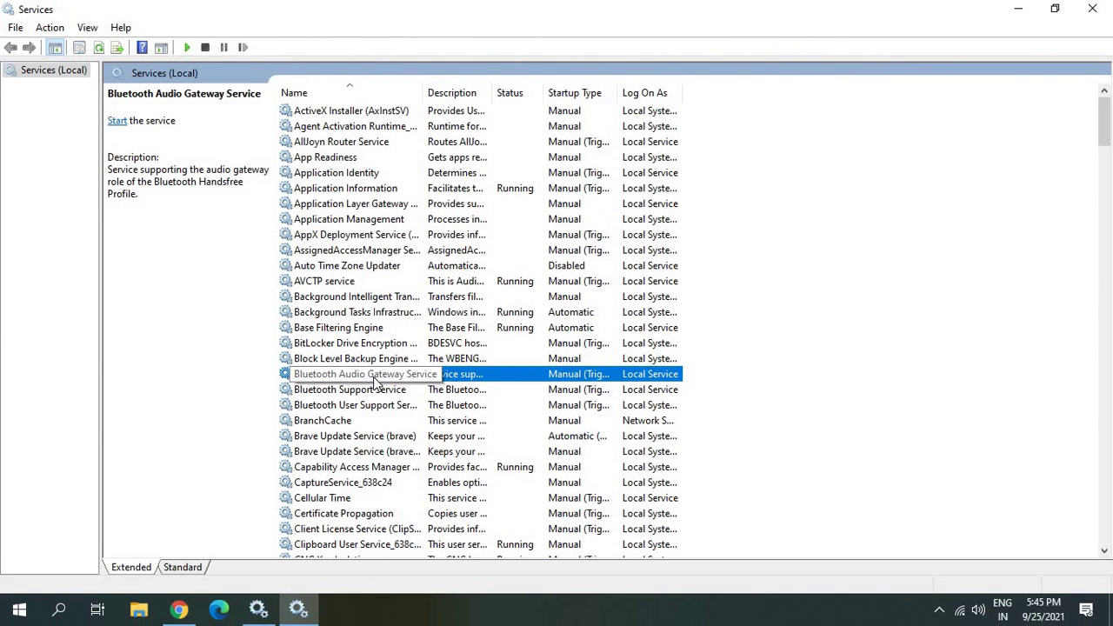
# Step: Change Bluetooth Audio Gateway Service startup from Manual to Automatic in Properties, then start it
pyautogui.rightClick(373, 378)
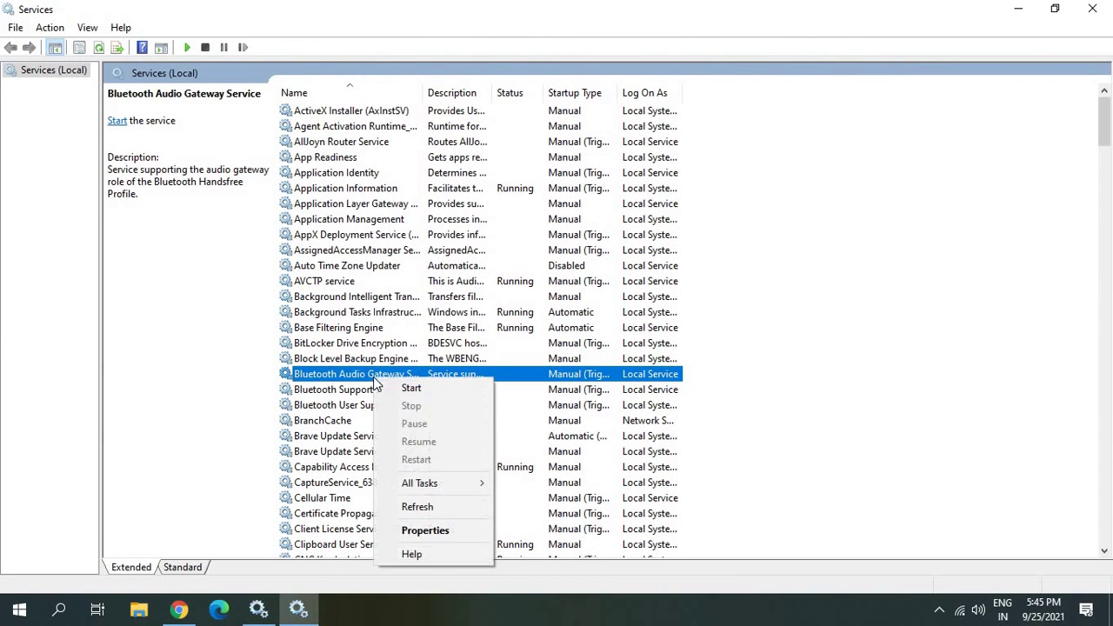
pyautogui.click(412, 533)
pyautogui.click(523, 288)
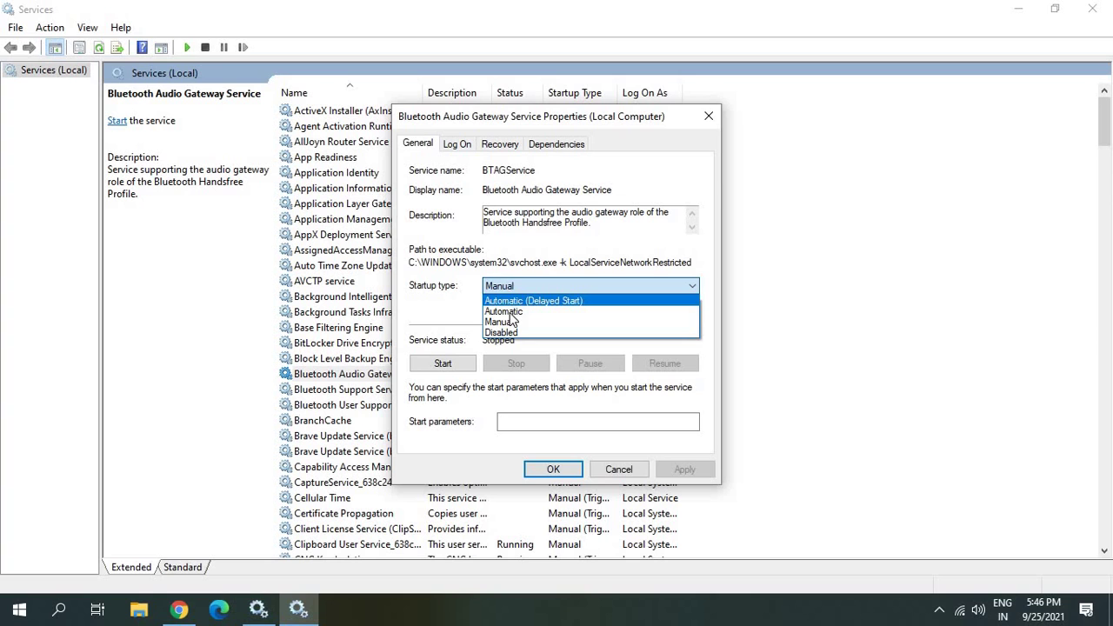
pyautogui.click(504, 311)
pyautogui.click(668, 470)
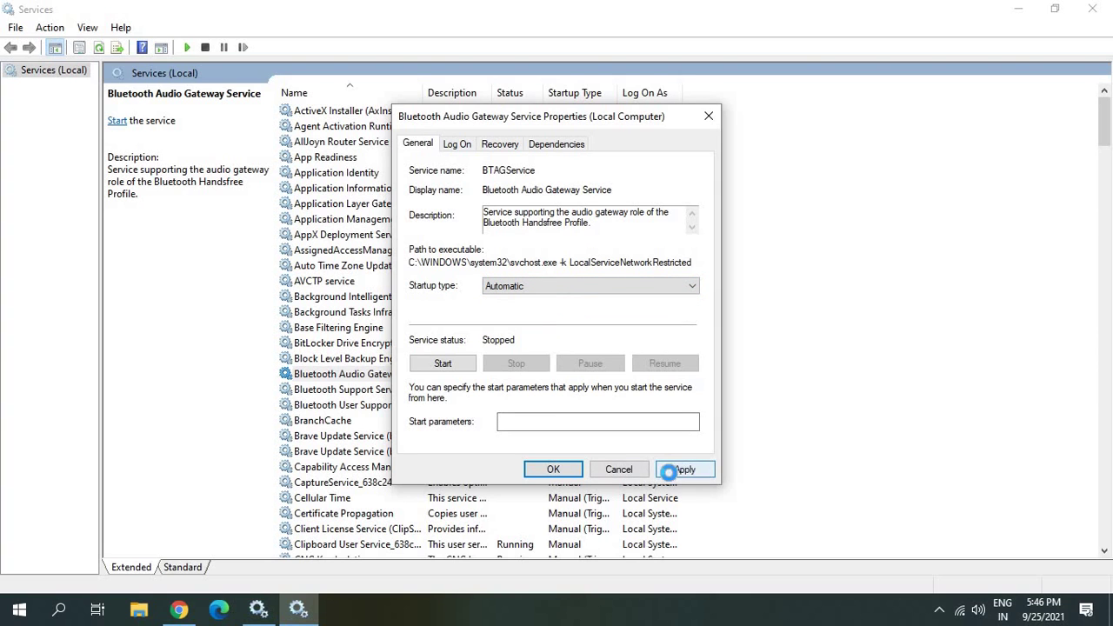
pyautogui.click(551, 471)
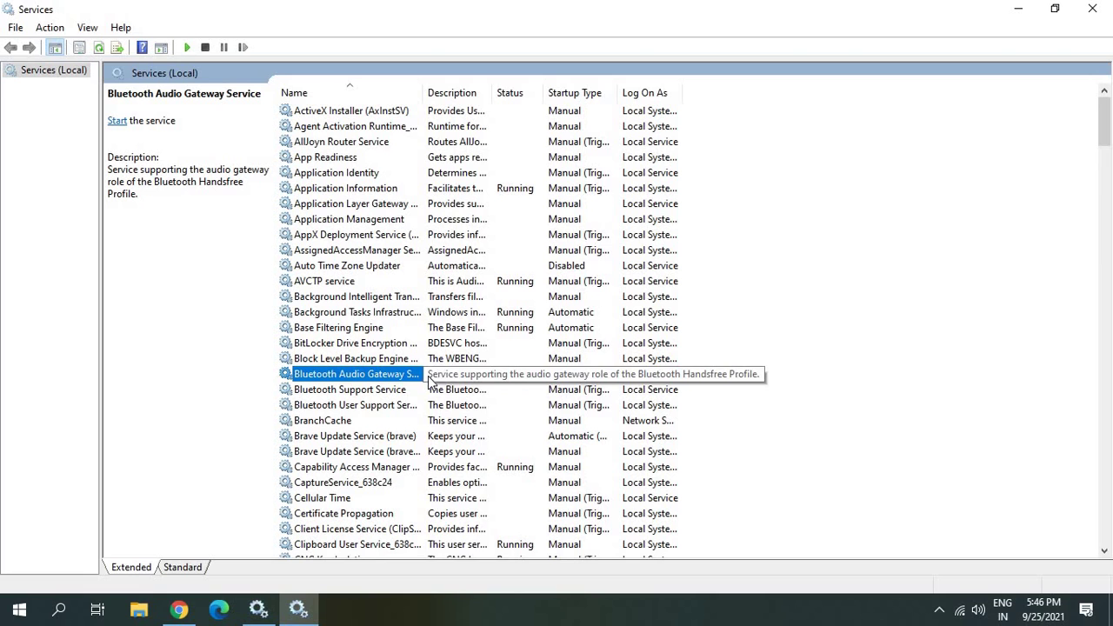
pyautogui.rightClick(429, 380)
pyautogui.click(461, 389)
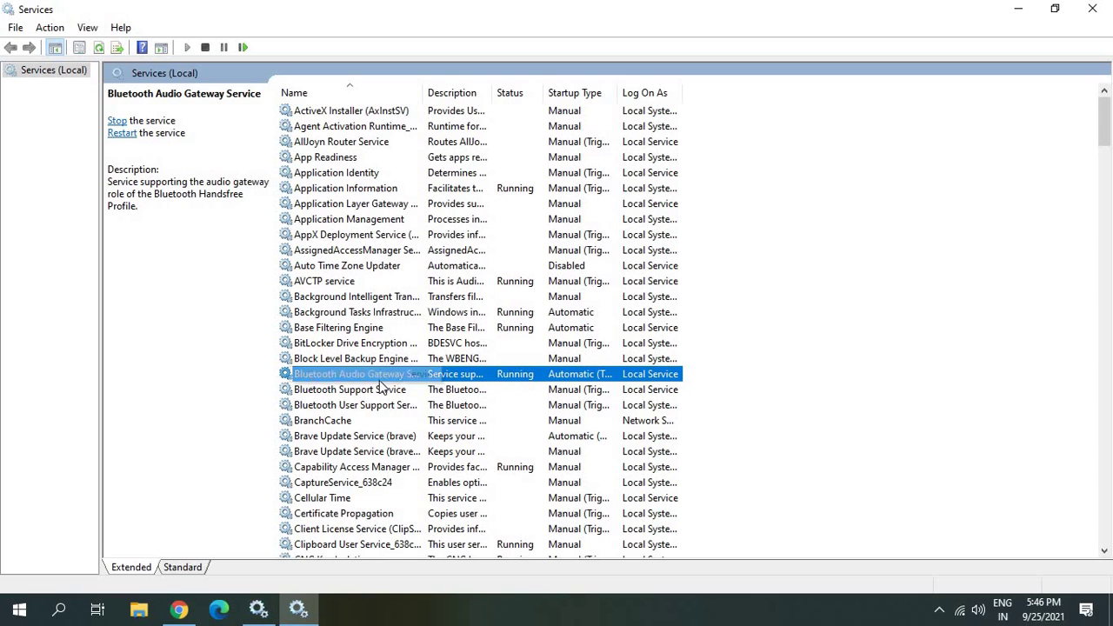
# Step: Set the Bluetooth Support Service startup type to Automatic and apply it
pyautogui.click(322, 392)
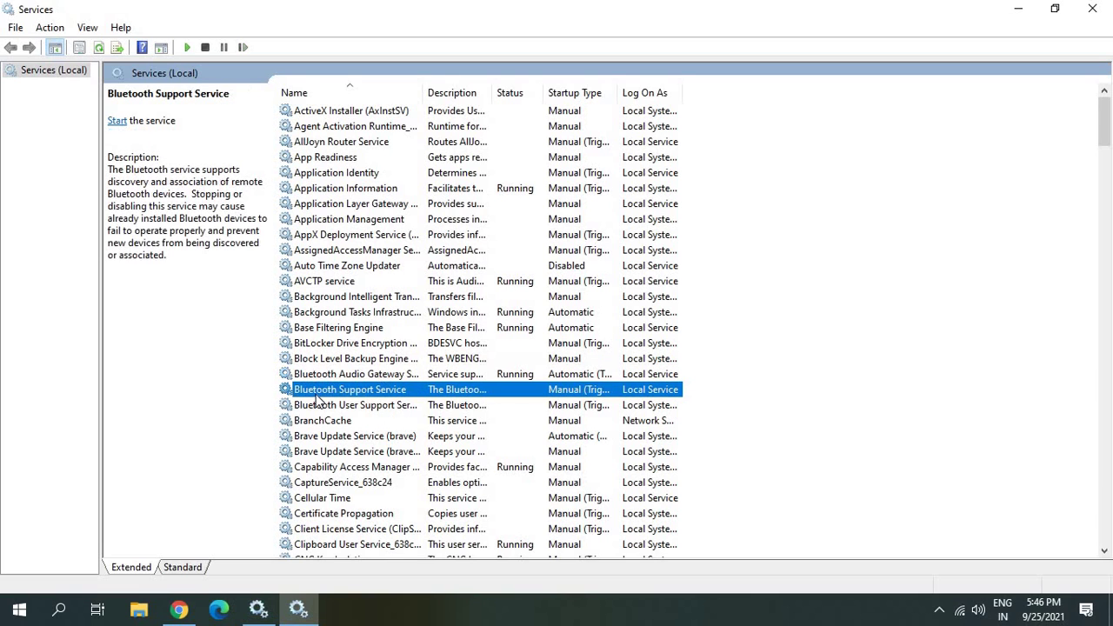
pyautogui.rightClick(323, 394)
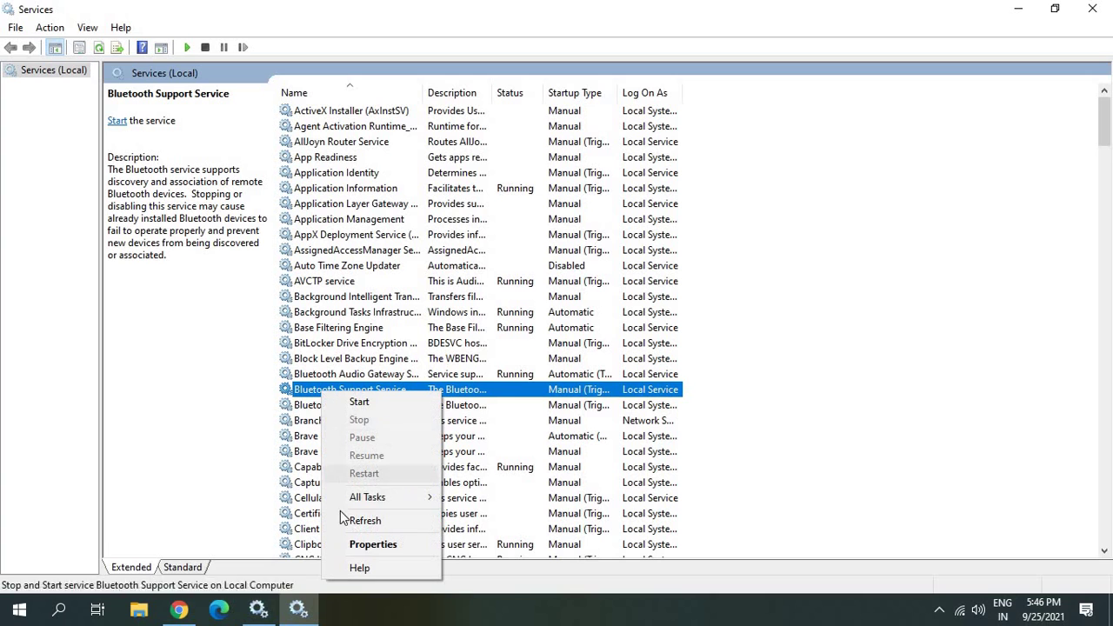
pyautogui.click(356, 545)
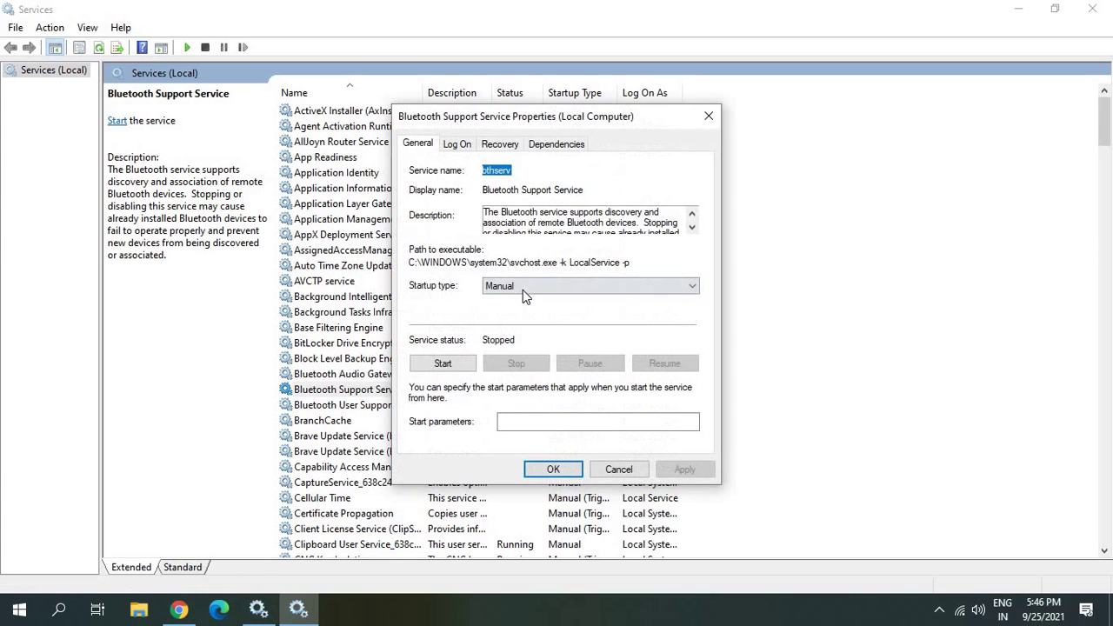
pyautogui.click(522, 288)
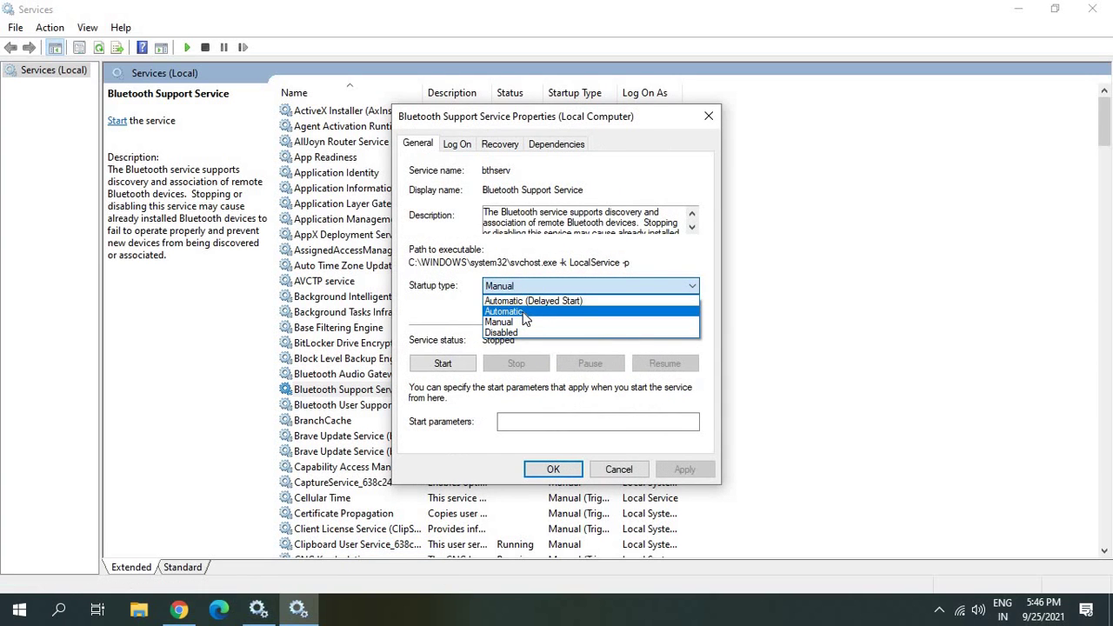
pyautogui.click(524, 311)
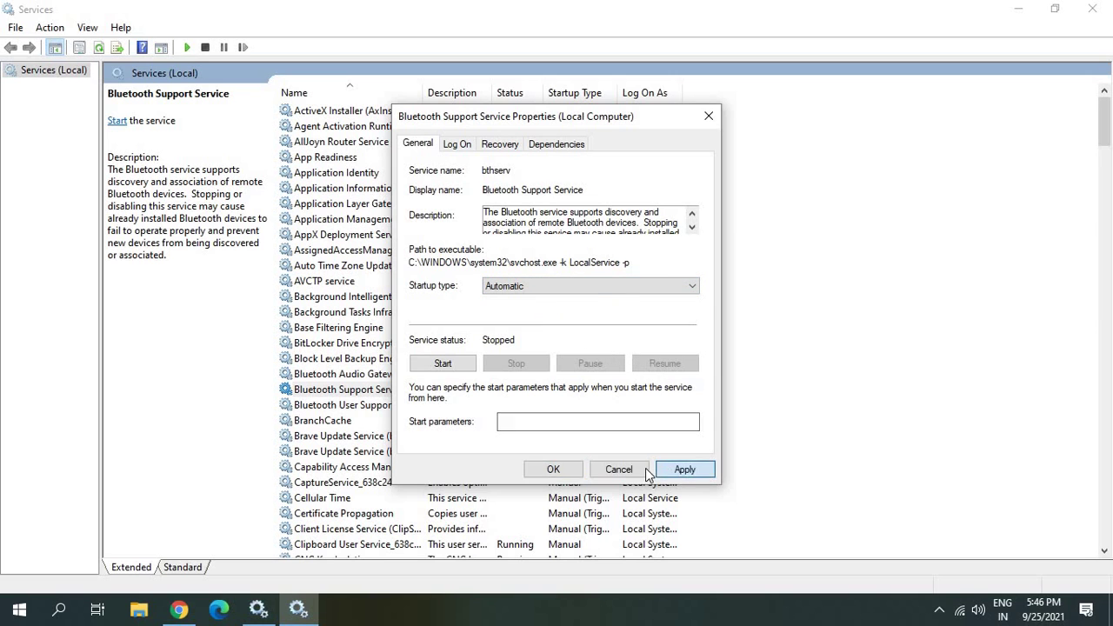
pyautogui.click(669, 469)
pyautogui.click(564, 468)
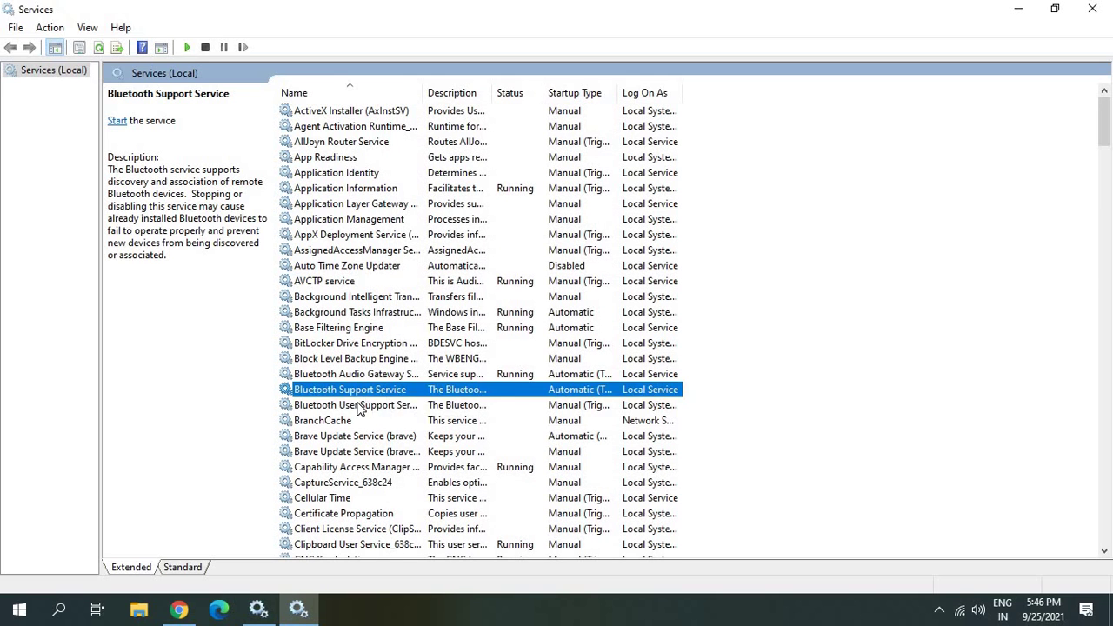
# Step: Start the Bluetooth Support Service, then select the Bluetooth User Support Service
pyautogui.rightClick(470, 392)
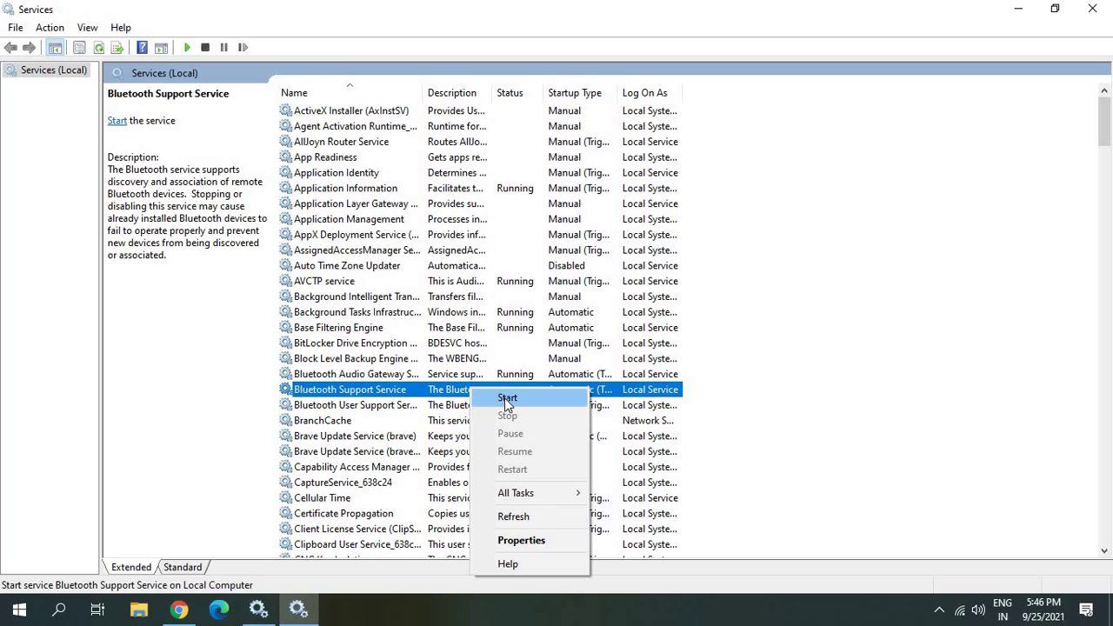
pyautogui.click(507, 400)
pyautogui.click(475, 406)
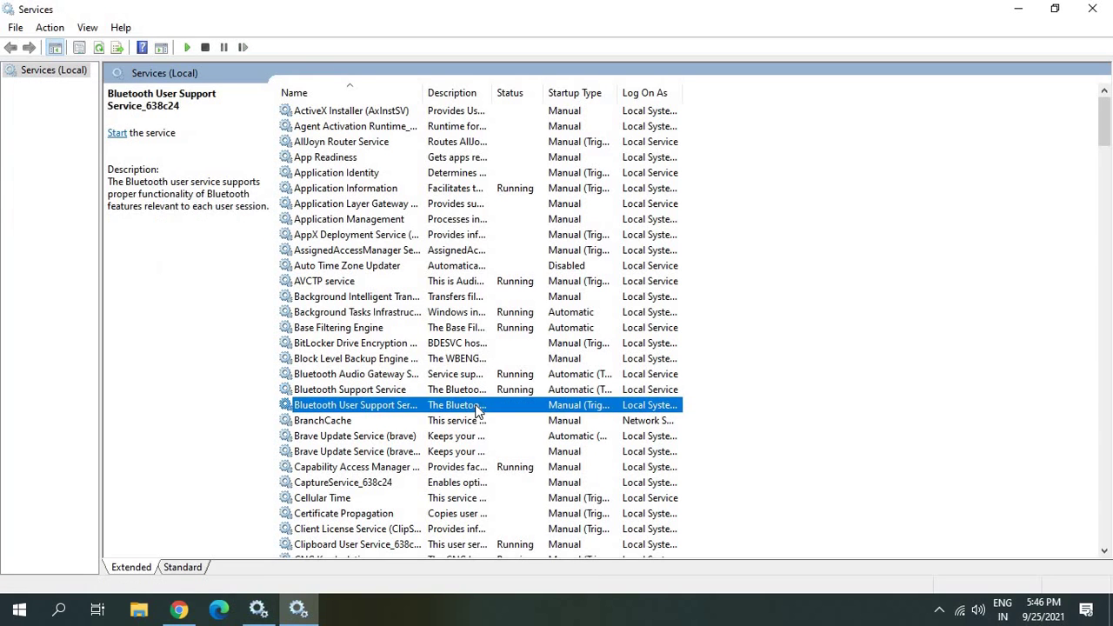
pyautogui.rightClick(475, 406)
pyautogui.click(417, 358)
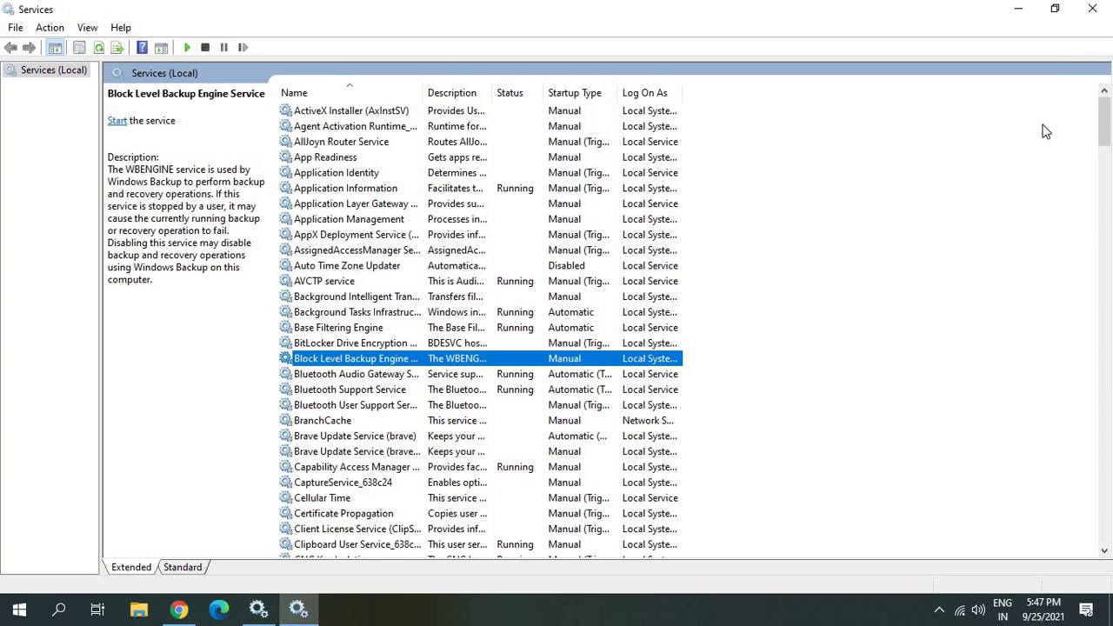
# Step: Close Services and open Troubleshoot settings by searching Windows for 'troubl'
pyautogui.click(1093, 10)
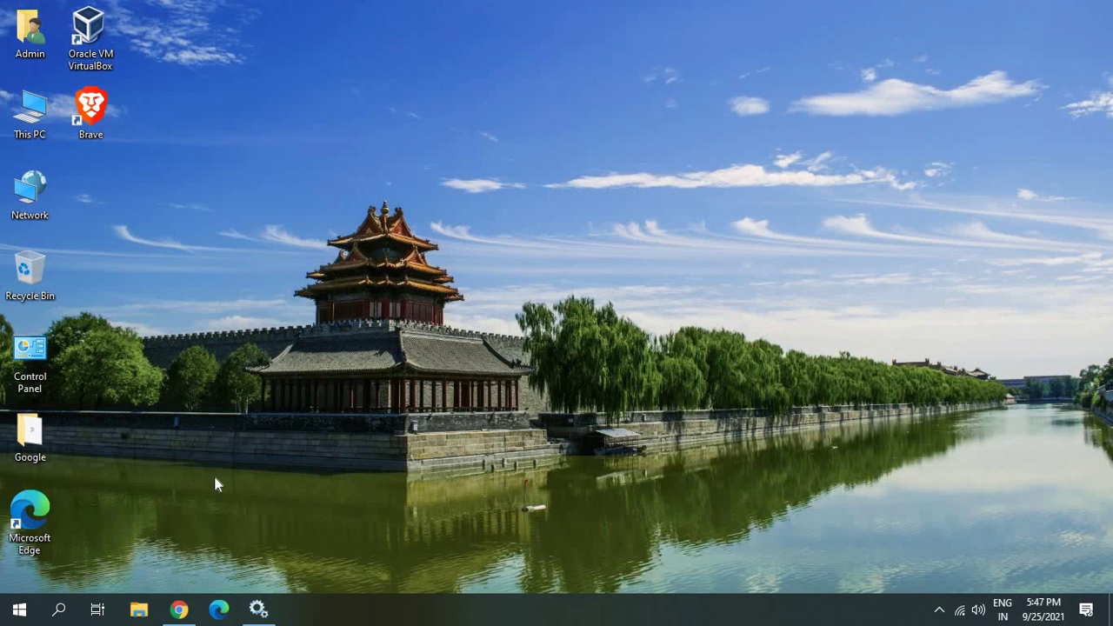
pyautogui.click(58, 614)
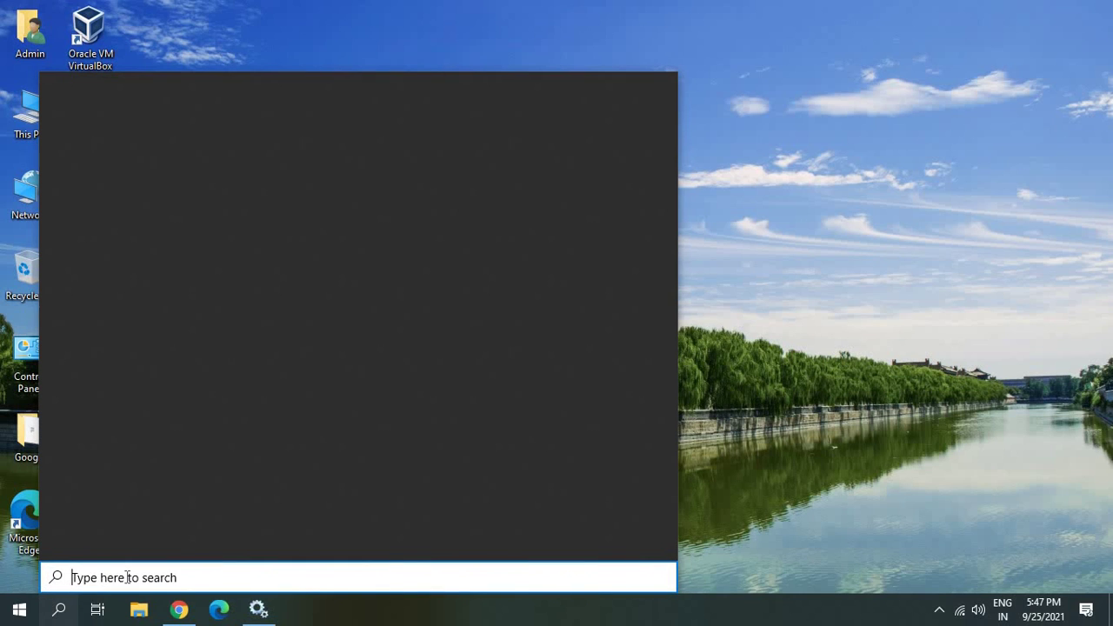
pyautogui.write('tro')
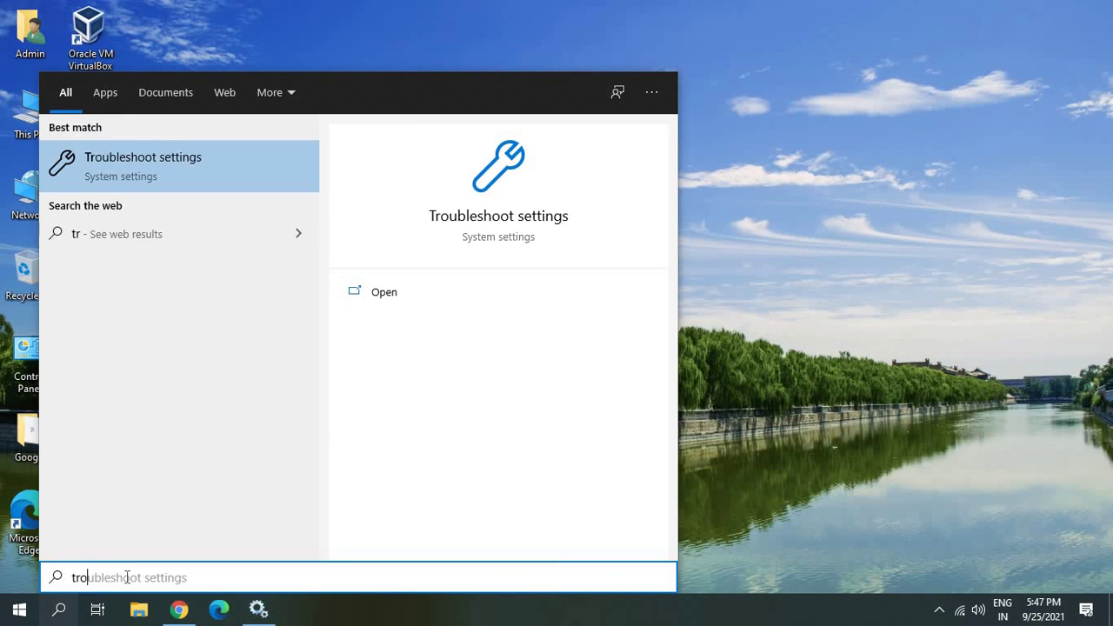
pyautogui.write('ubl')
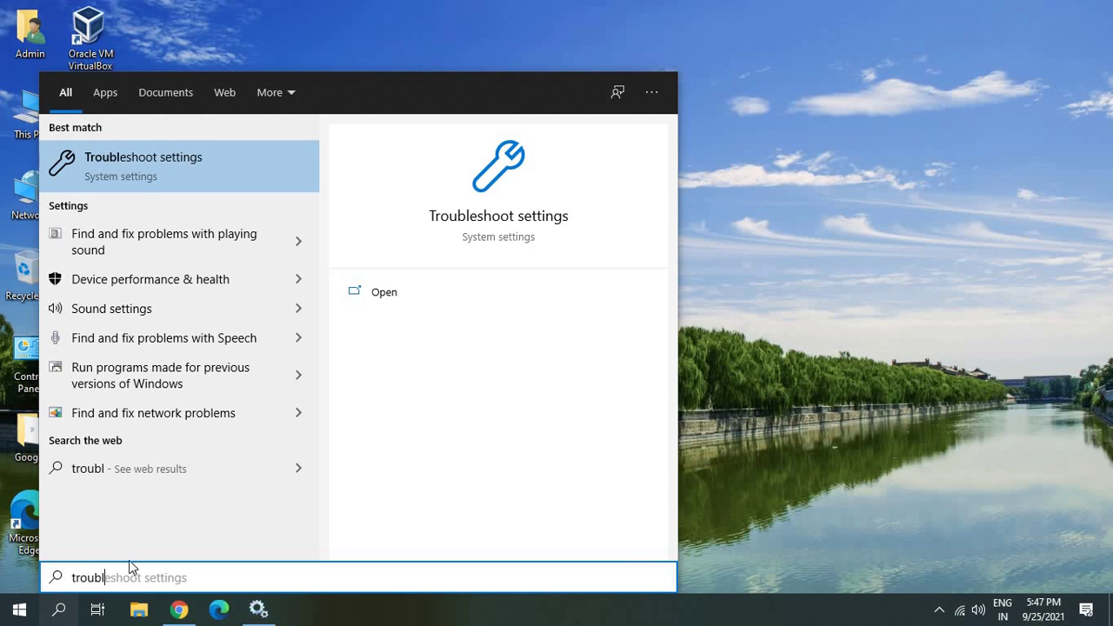
pyautogui.click(127, 162)
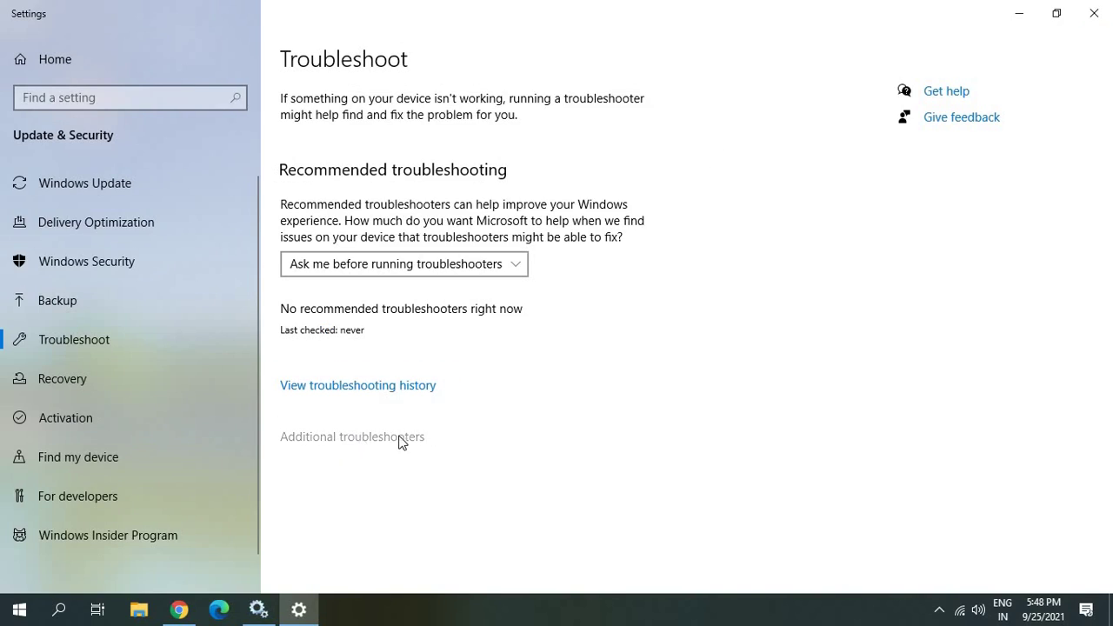
# Step: Run the Bluetooth troubleshooter under Additional troubleshooters and close its no-Bluetooth report
pyautogui.click(360, 444)
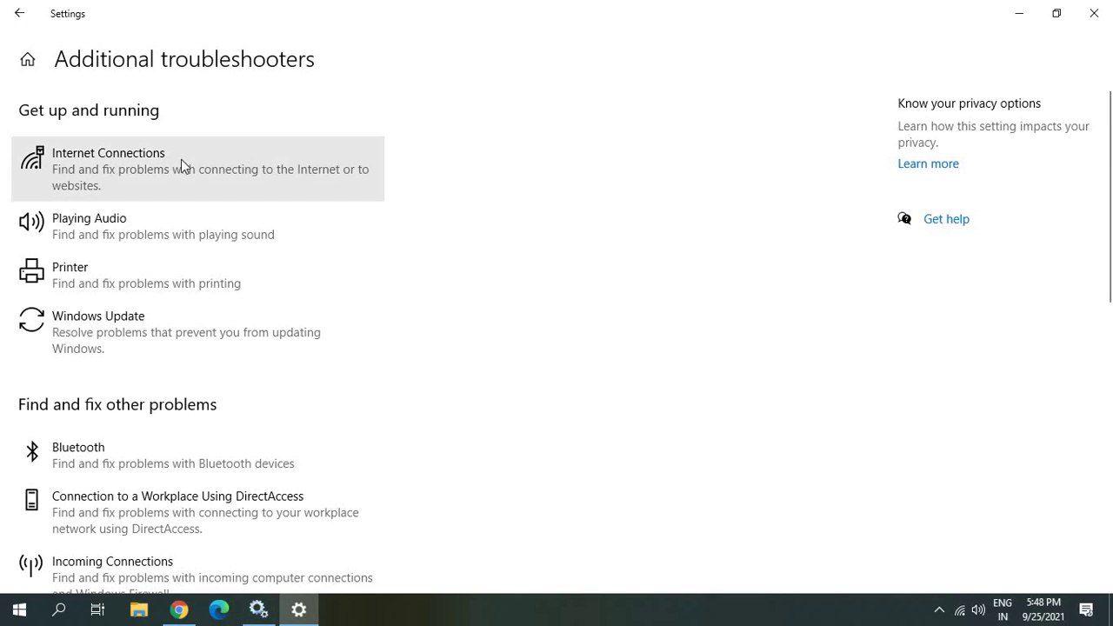
pyautogui.scroll(-2, 179, 225)
pyautogui.scroll(-2, 179, 226)
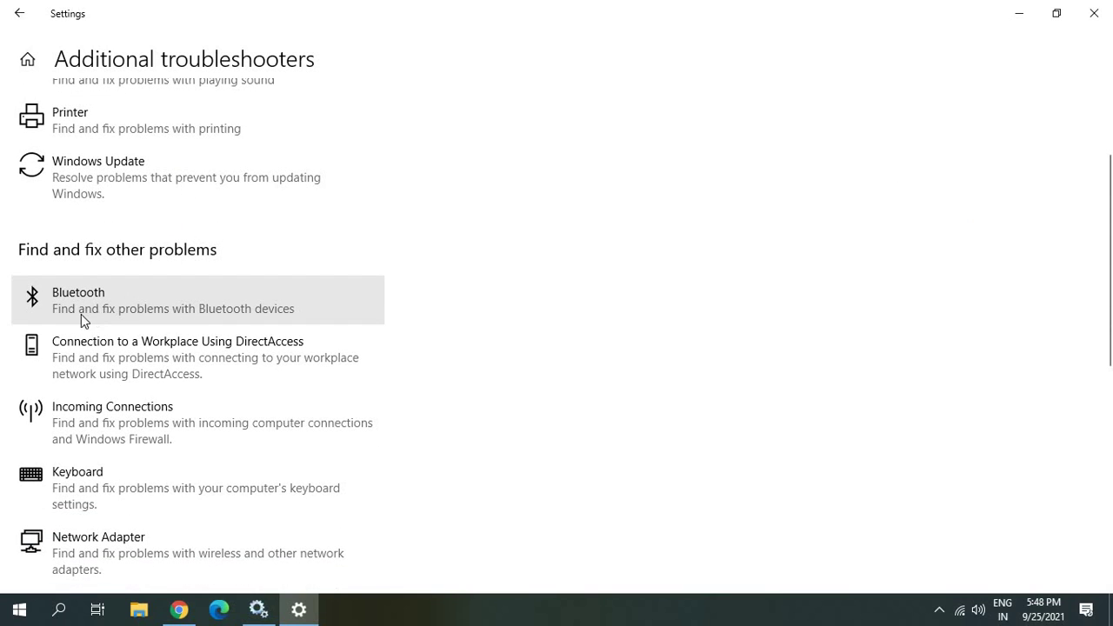
pyautogui.click(230, 309)
pyautogui.click(287, 353)
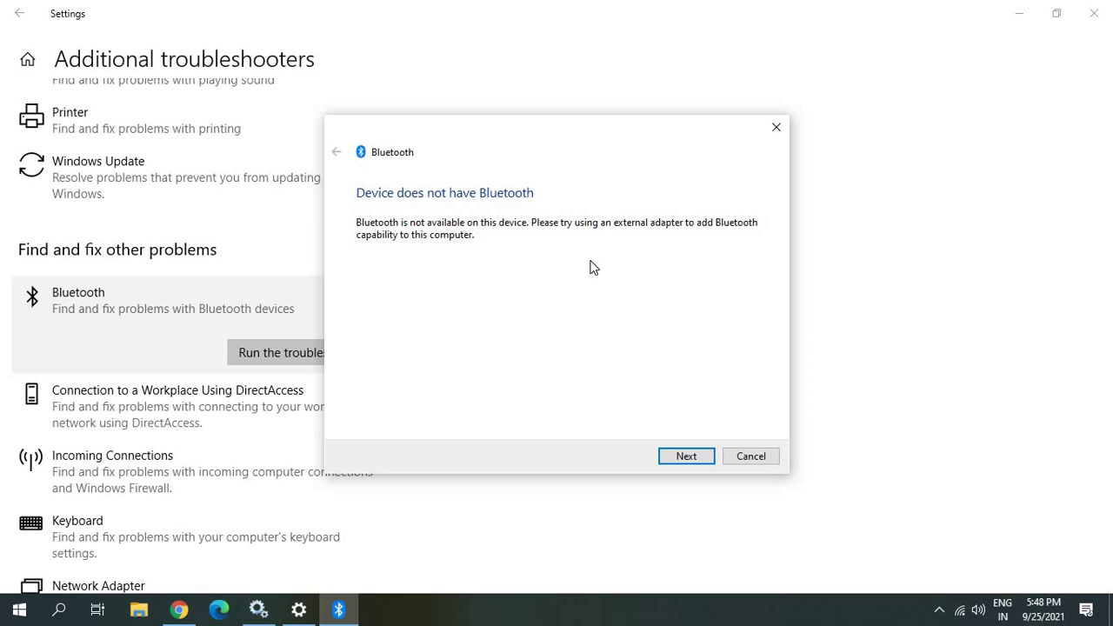
pyautogui.click(752, 457)
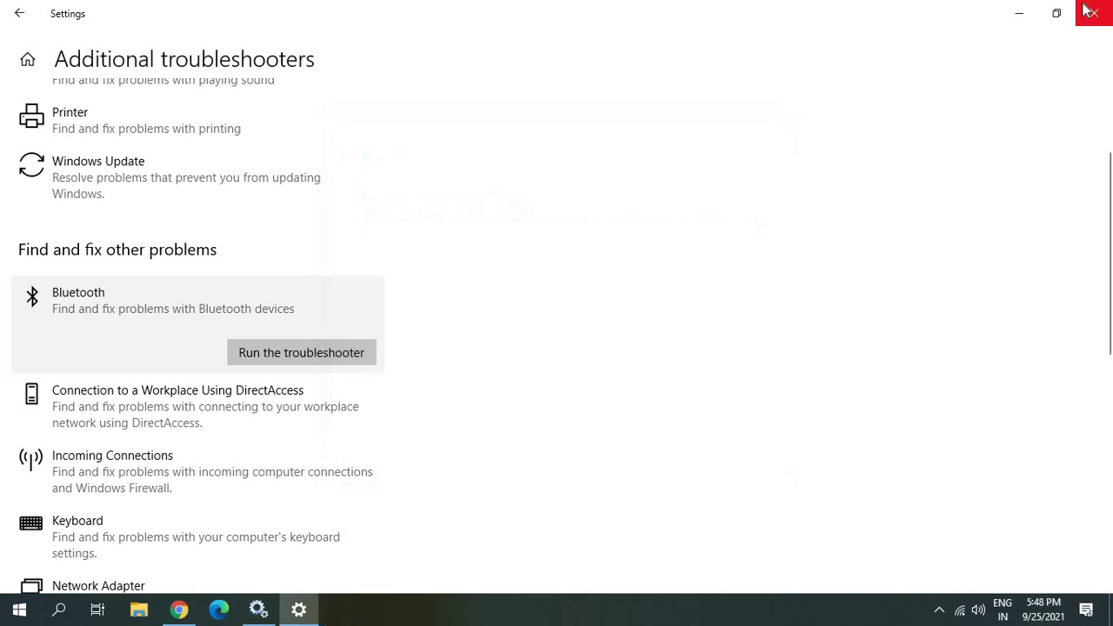
# Step: Close Settings and launch Device Manager from the Start button's quick menu
pyautogui.click(1097, 19)
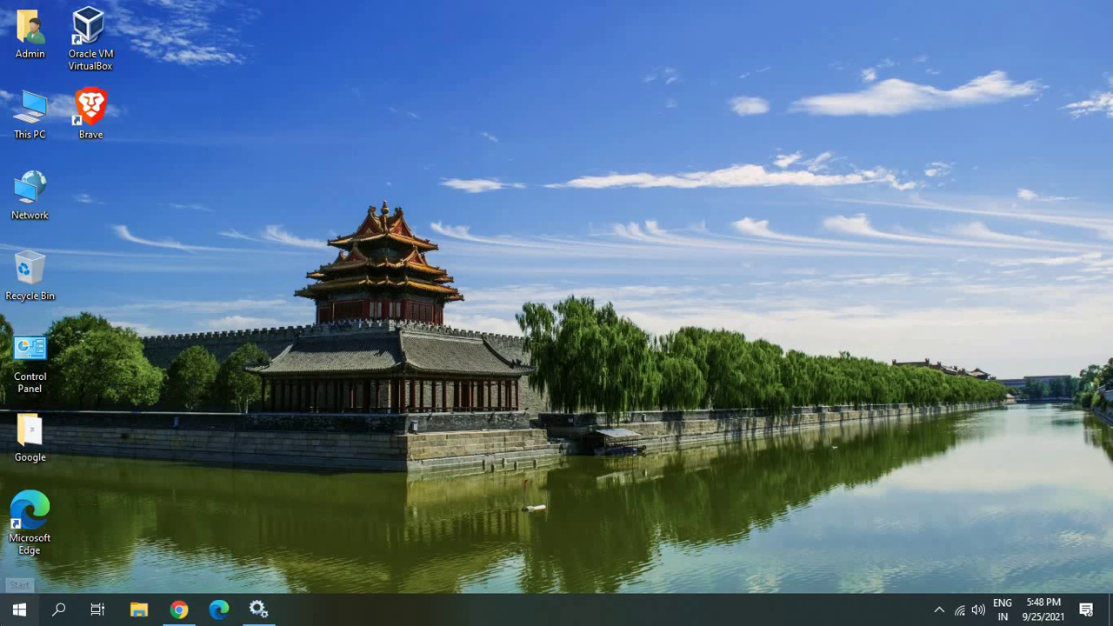
pyautogui.rightClick(3, 616)
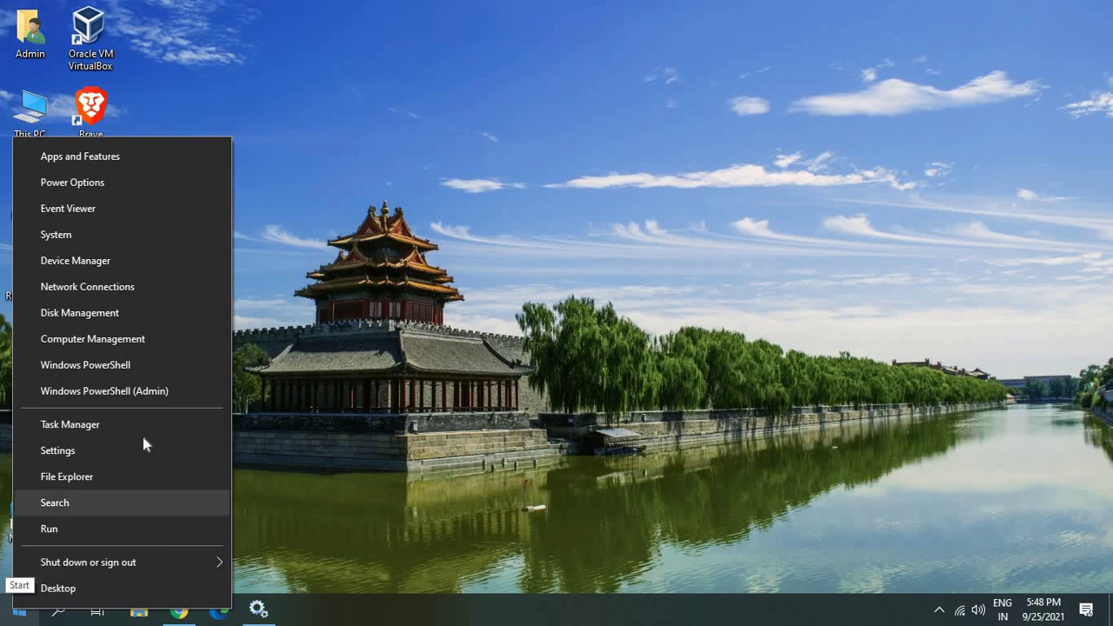
pyautogui.click(75, 260)
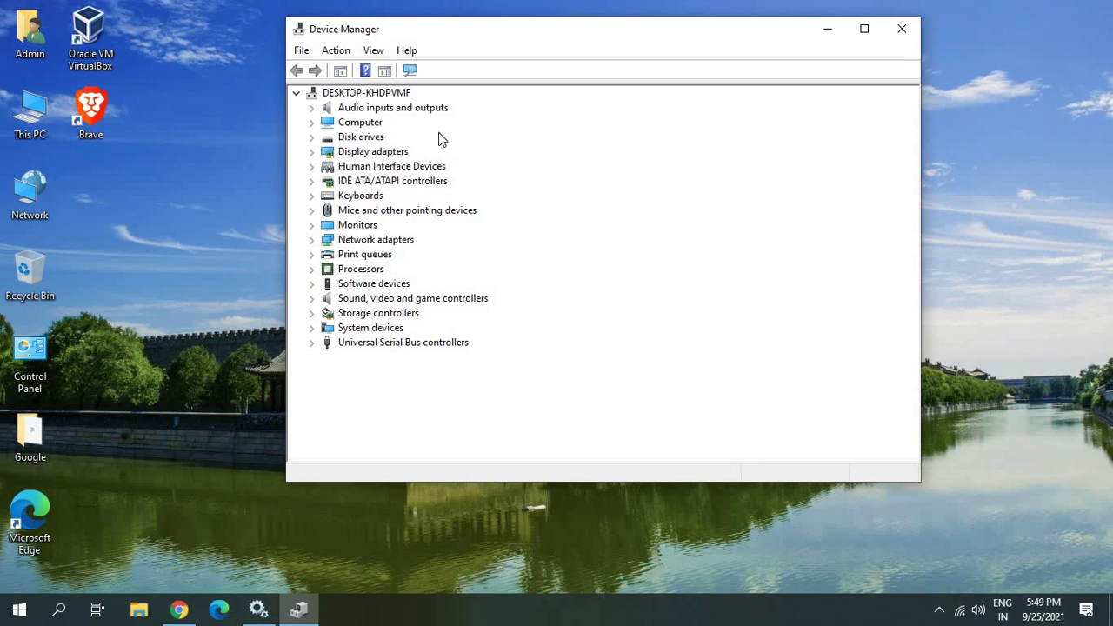
# Step: Expand the Computer and Network adapters categories in Device Manager
pyautogui.click(364, 127)
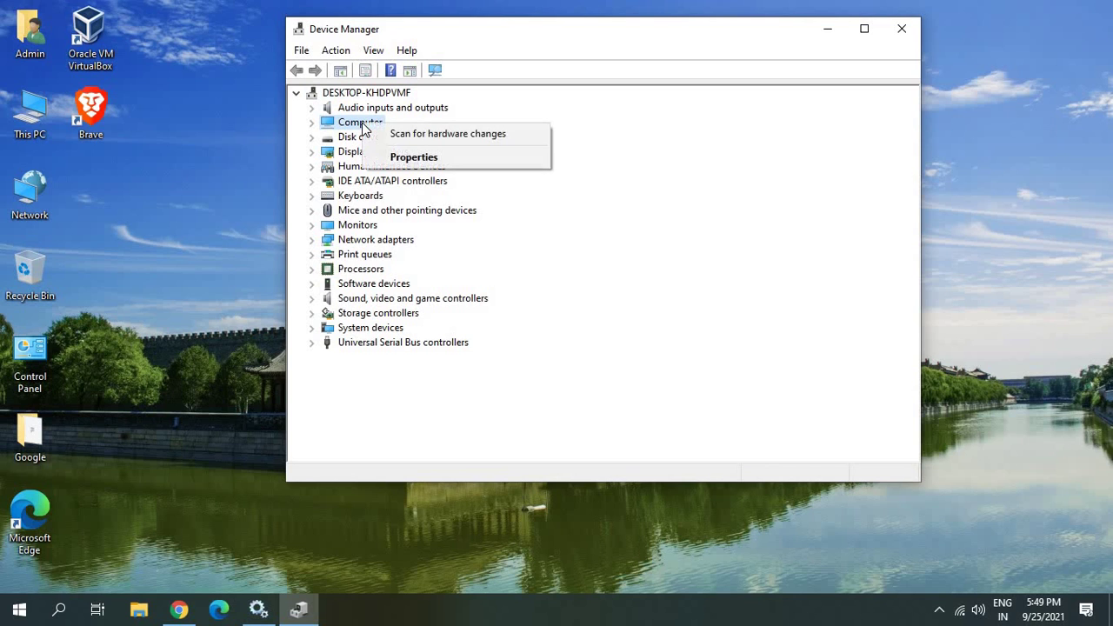
pyautogui.click(312, 122)
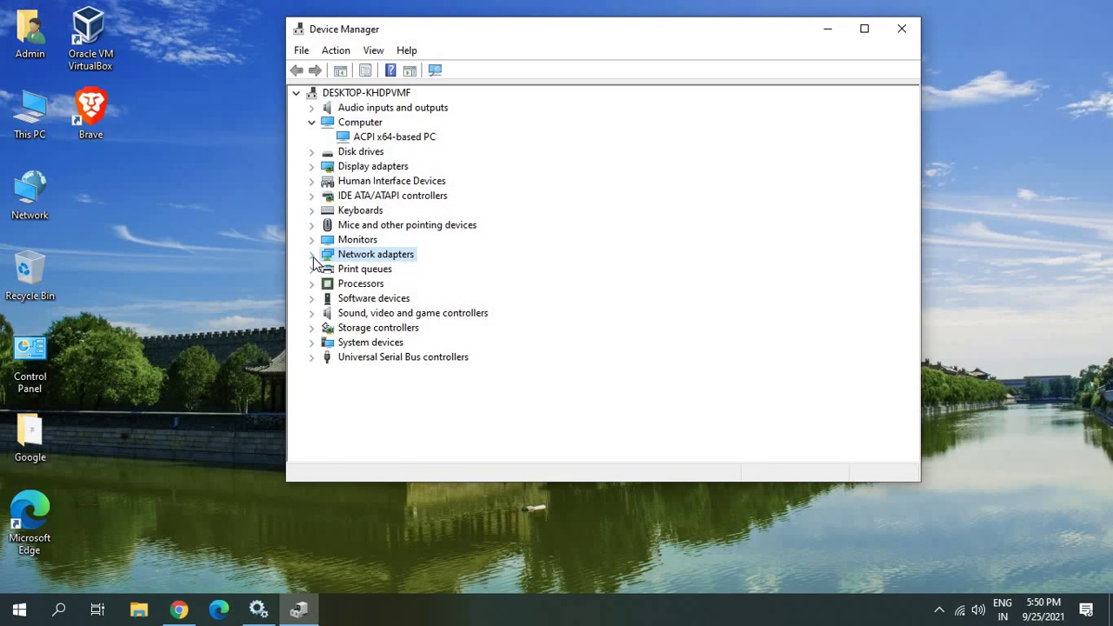
pyautogui.click(312, 255)
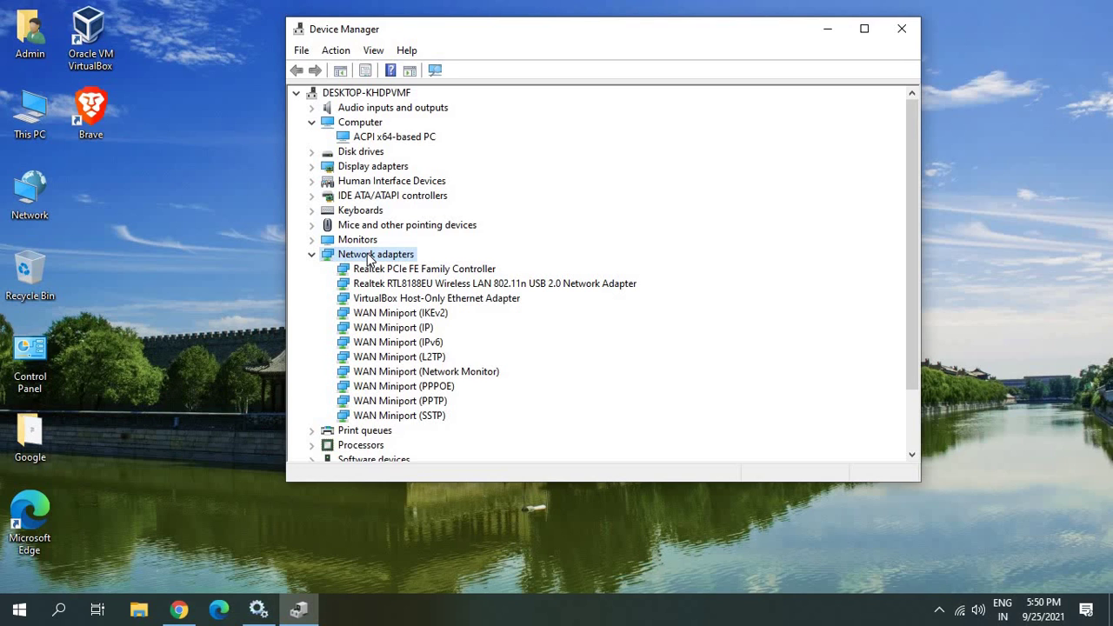
# Step: Right-click the VirtualBox Host-Only Ethernet Adapter to show its Update driver option
pyautogui.click(391, 306)
pyautogui.rightClick(391, 307)
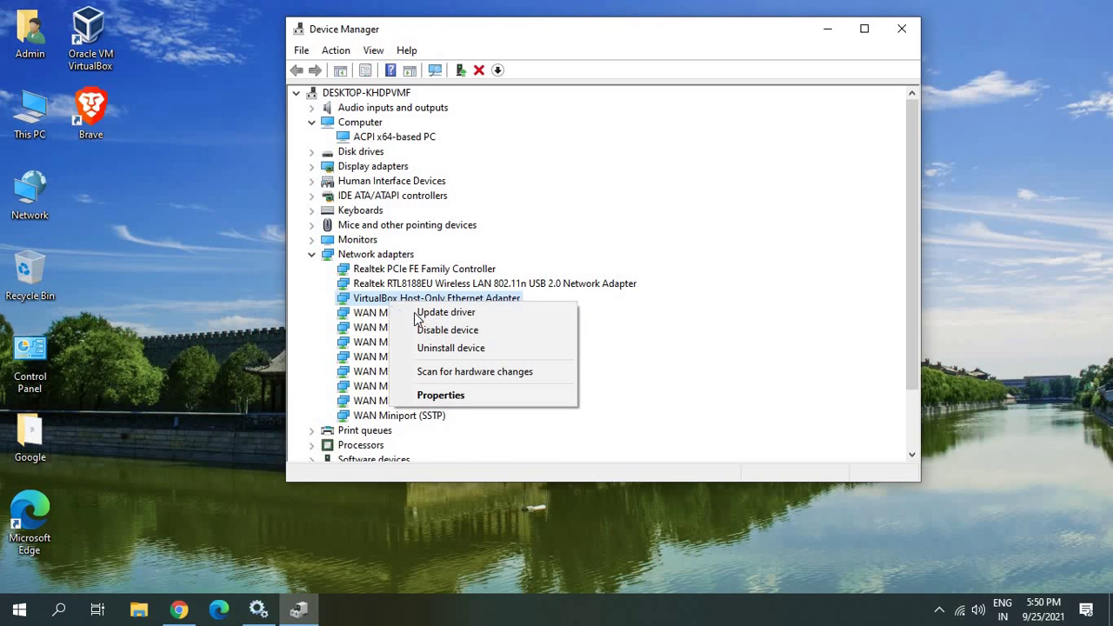